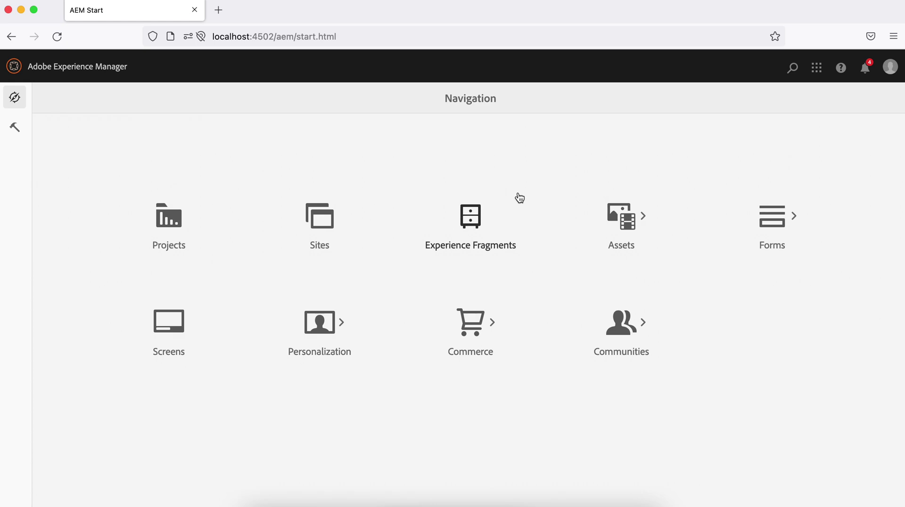
- Go from the AEM start page to Forms > Forms & Documents
left_click(773, 218)
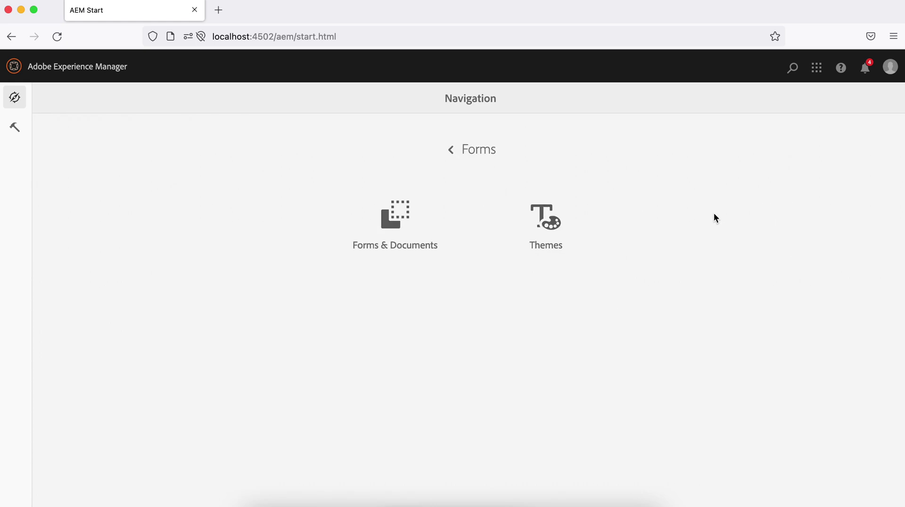
left_click(394, 228)
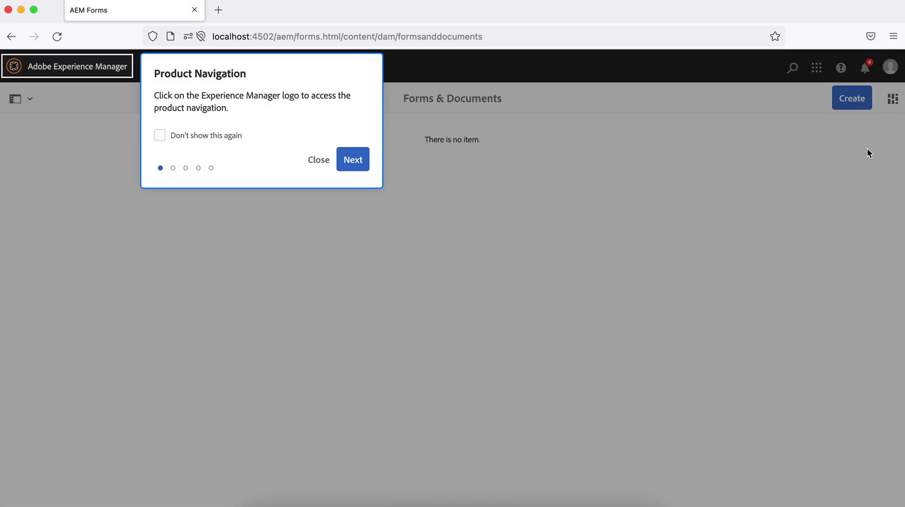
- Dismiss the navigation tour and begin a new Adaptive Form, which shows no available templates
left_click(316, 158)
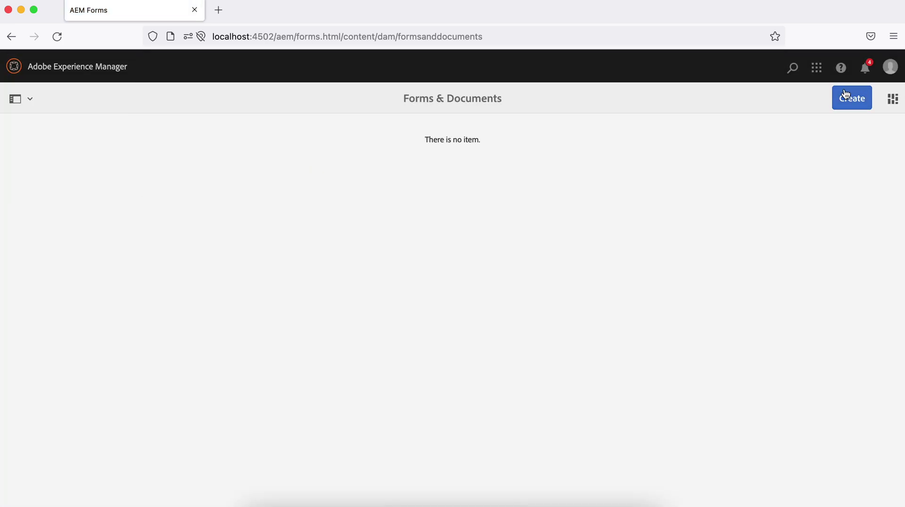
left_click(848, 96)
left_click(819, 136)
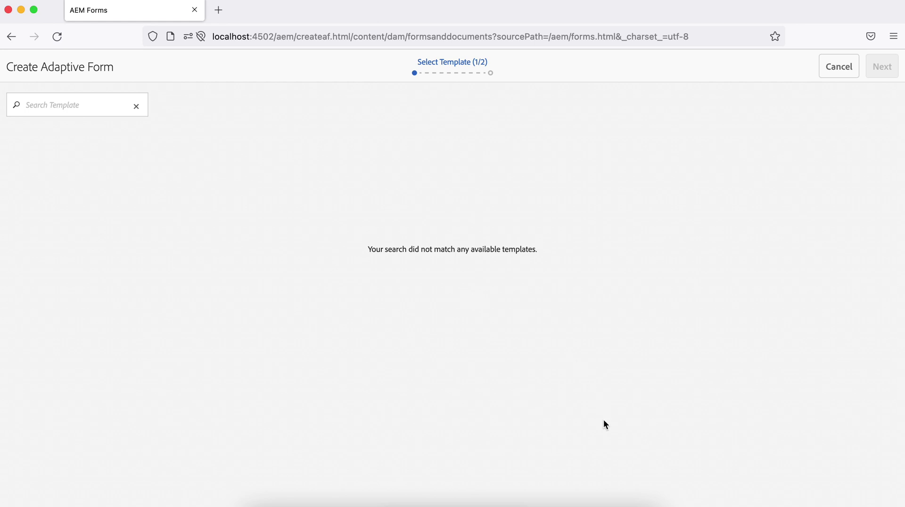
- Bring up the AEM downloads page in Chrome with DevTools closed
left_click(483, 503)
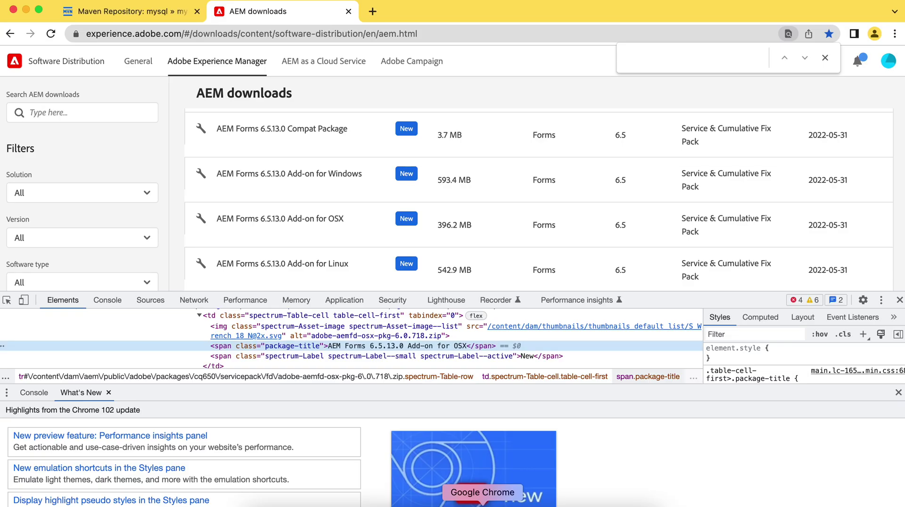
left_click(900, 300)
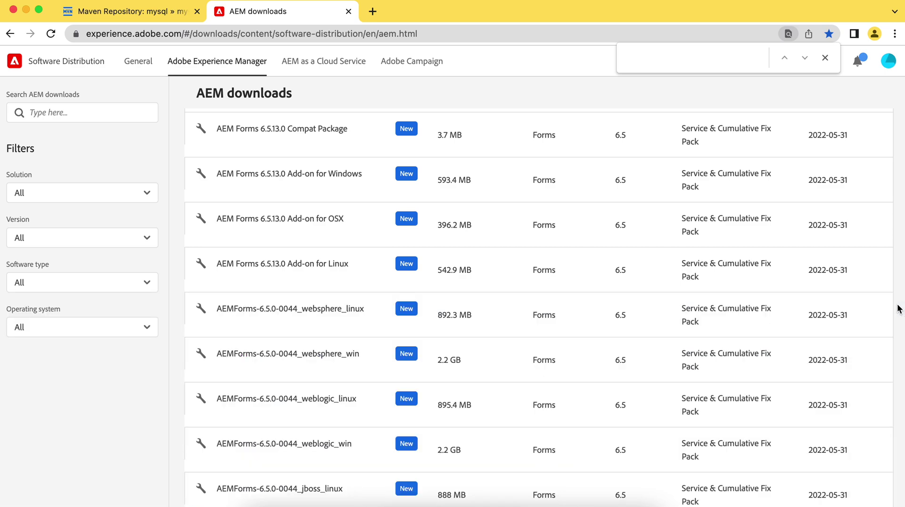
scroll(495, 293, "up", 2)
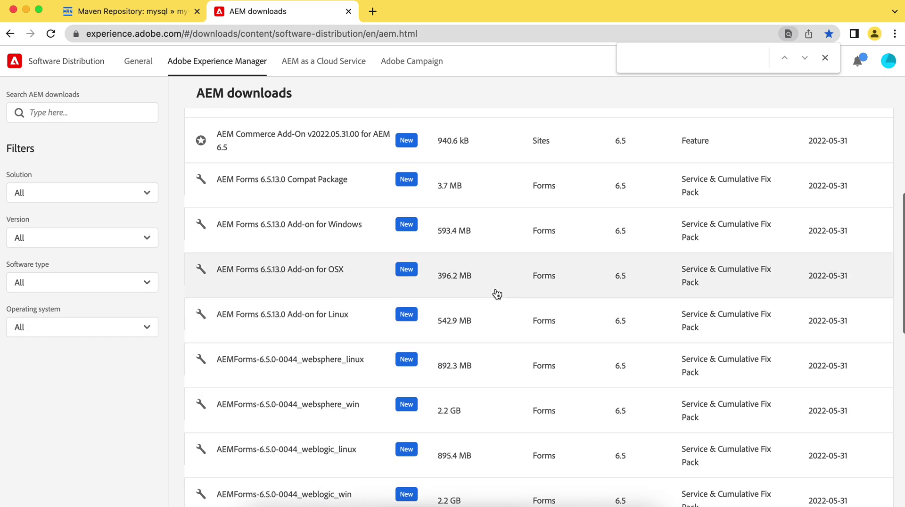
scroll(497, 294, "up", 7)
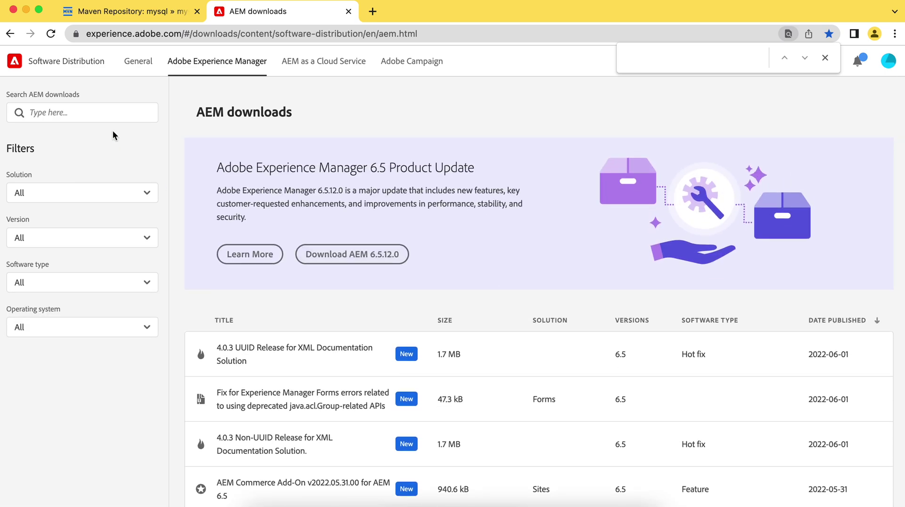
- Filter the downloads to Solution Forms, Version 6.5 and Operating system macOS
left_click(90, 197)
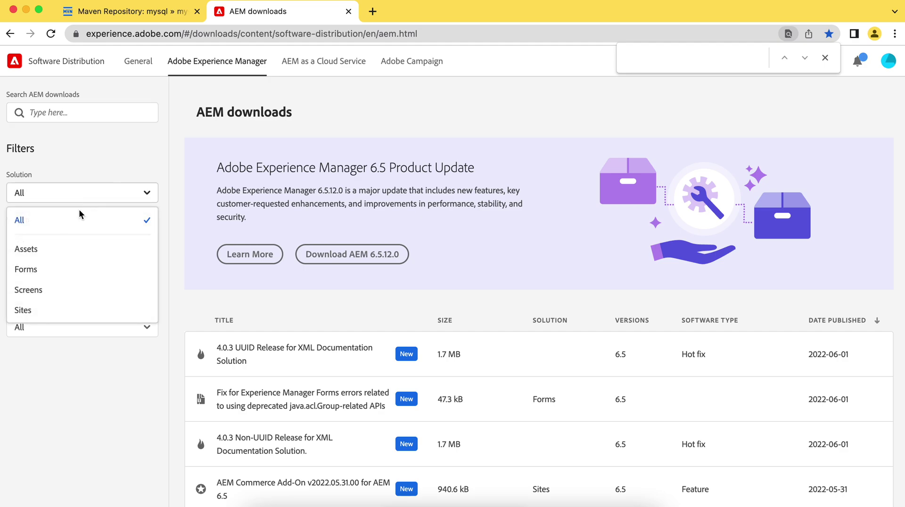
left_click(63, 272)
left_click(76, 233)
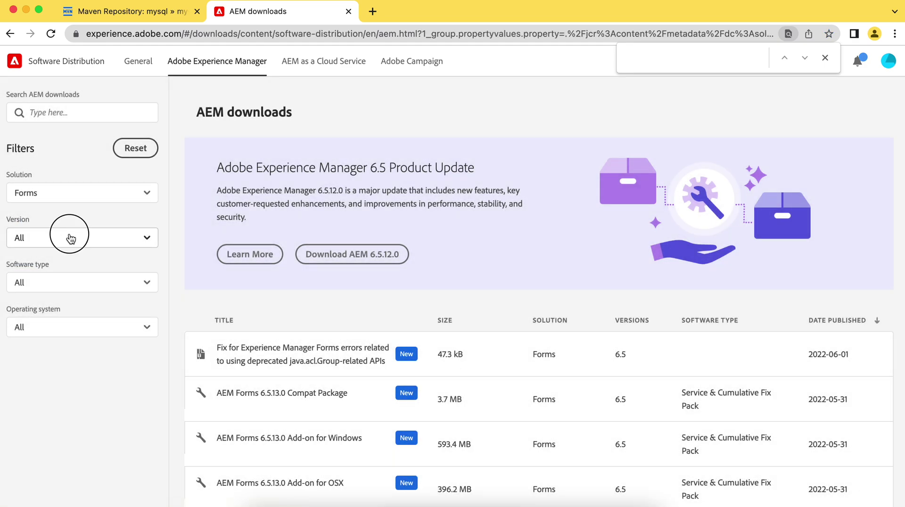
left_click(14, 396)
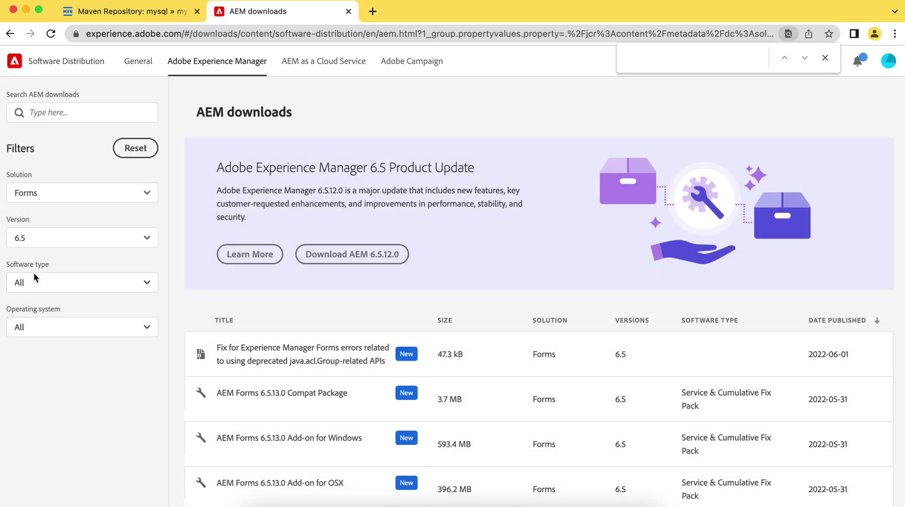
left_click(52, 332)
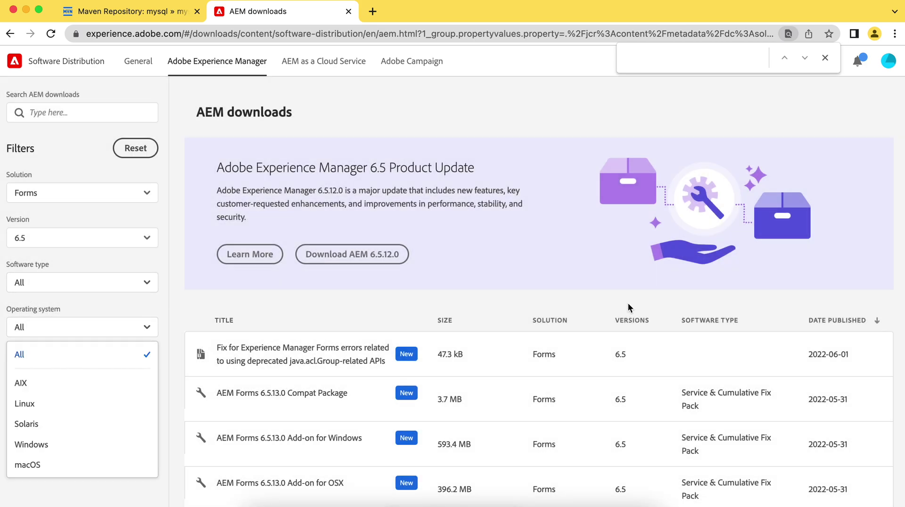
scroll(630, 307, "down", 2)
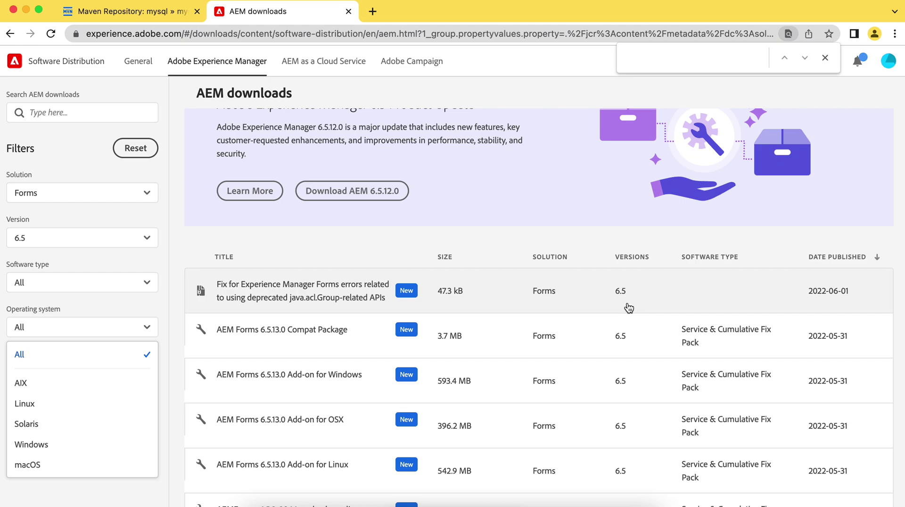
scroll(630, 308, "down", 1)
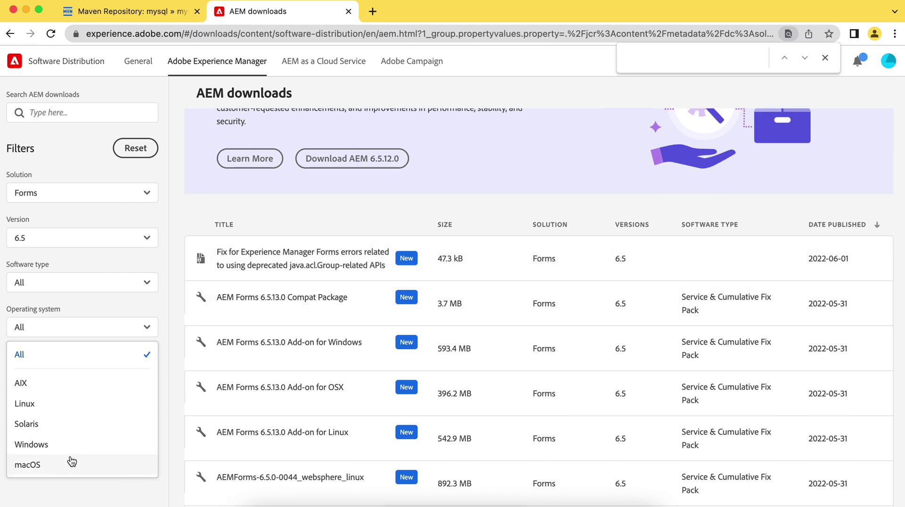
left_click(72, 462)
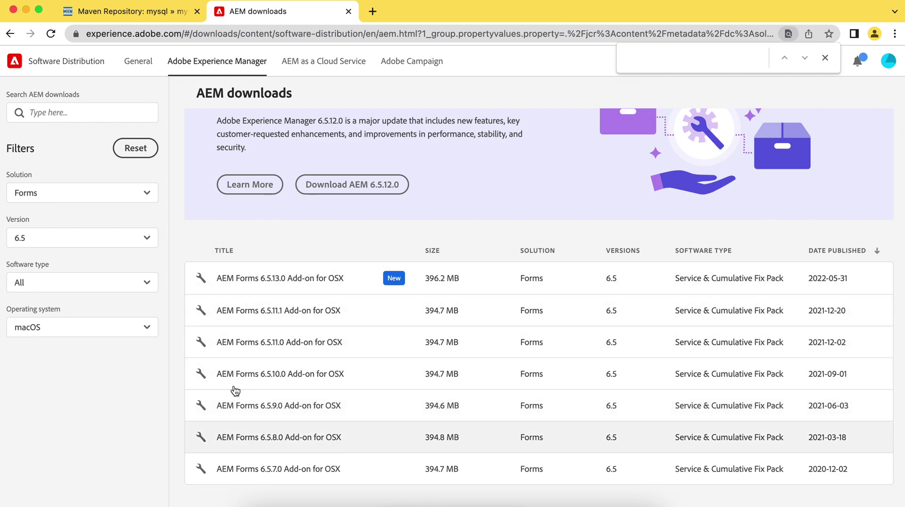
left_click(108, 330)
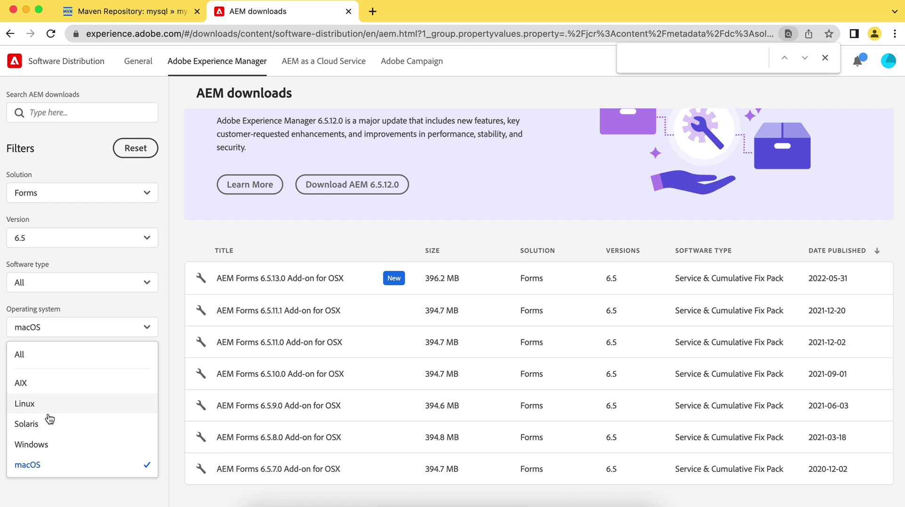
- Toggle the Operating system filter to Windows and back to macOS
left_click(43, 445)
scroll(301, 342, "down", 1)
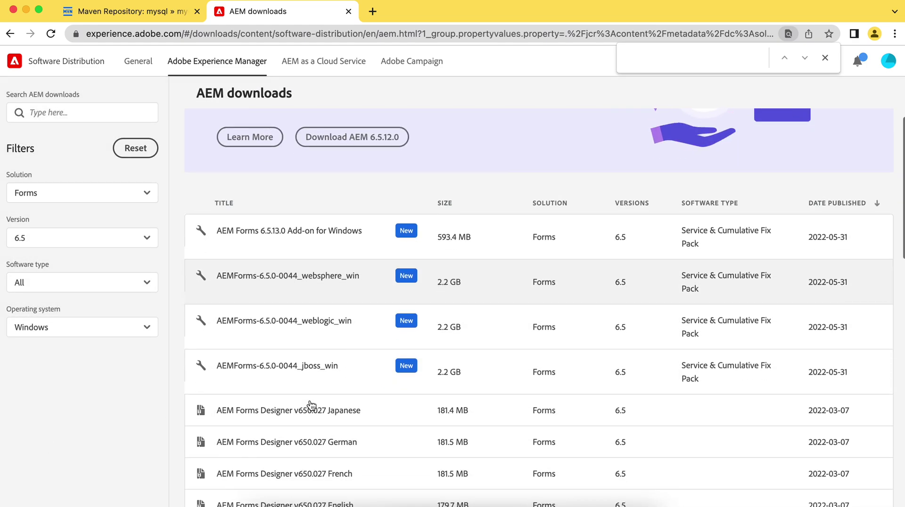
left_click(73, 332)
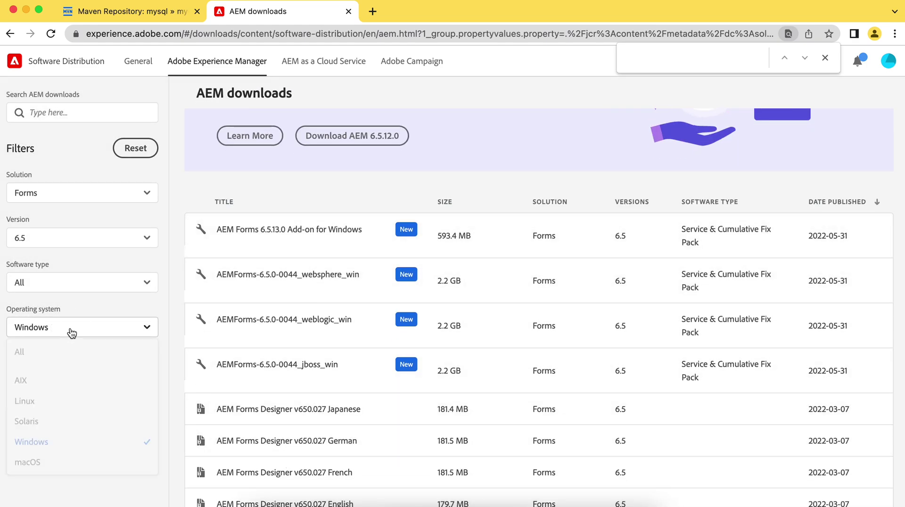
left_click(30, 465)
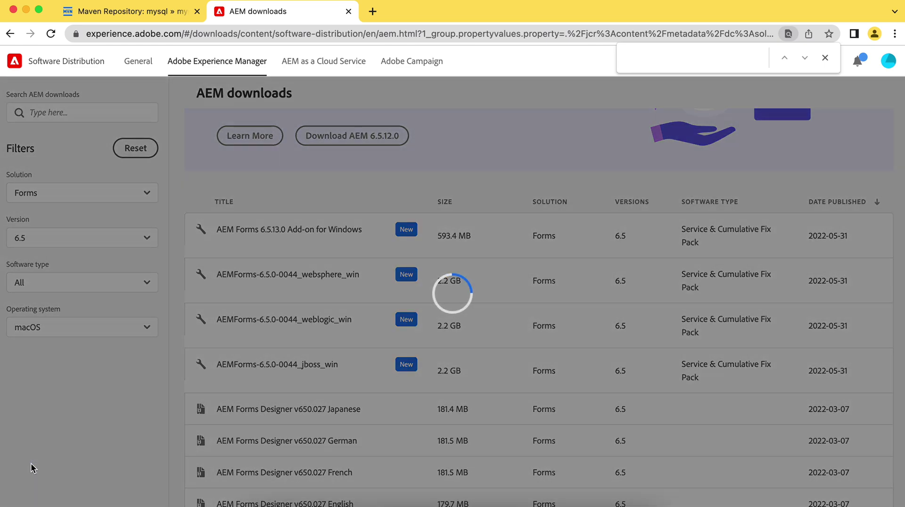
scroll(403, 370, "down", 3)
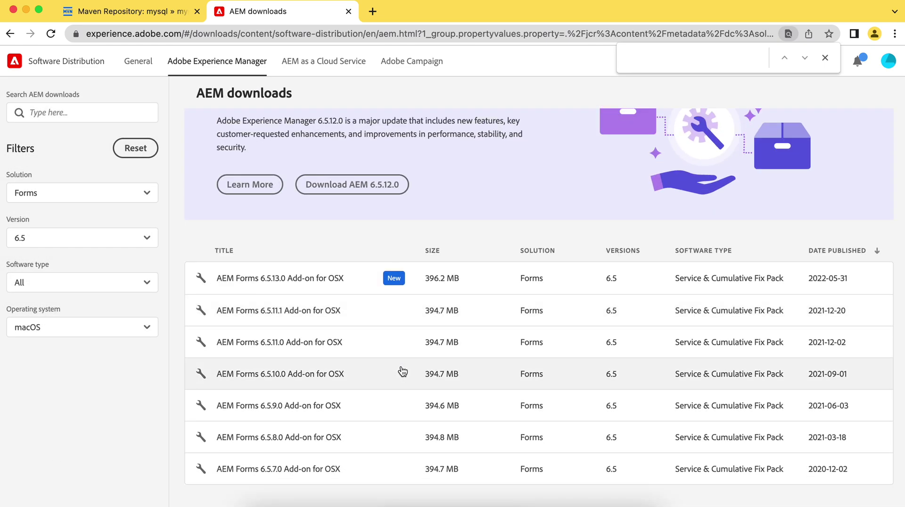
- Accept the EULA and download the AEM Forms 6.5.10.0 Add-on for OSX
left_click(309, 377)
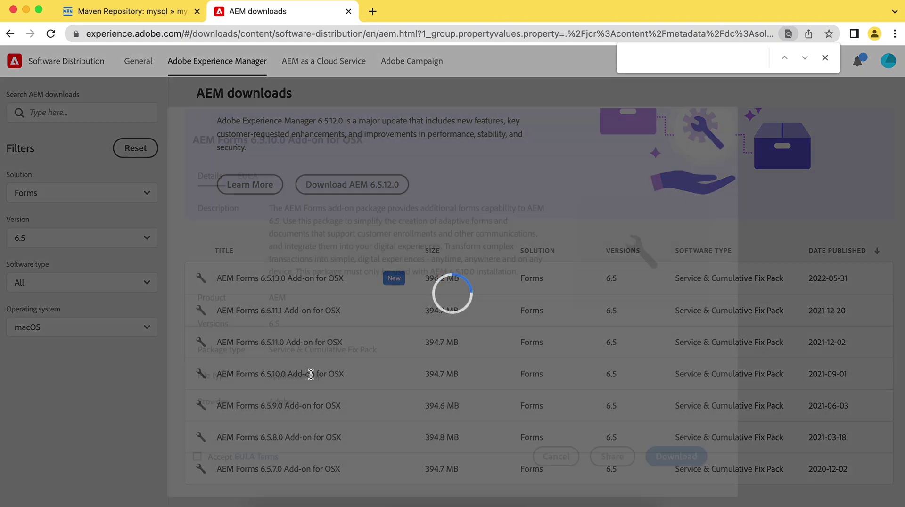
left_click(197, 439)
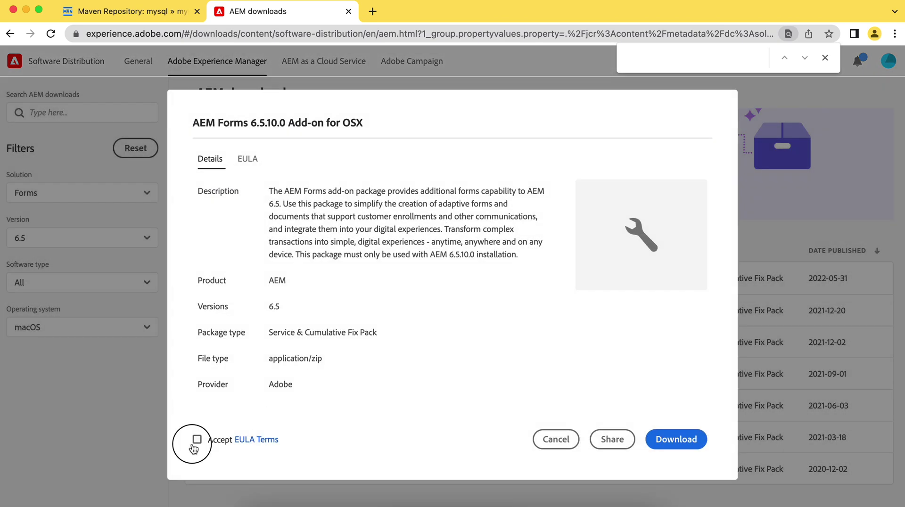
left_click(667, 443)
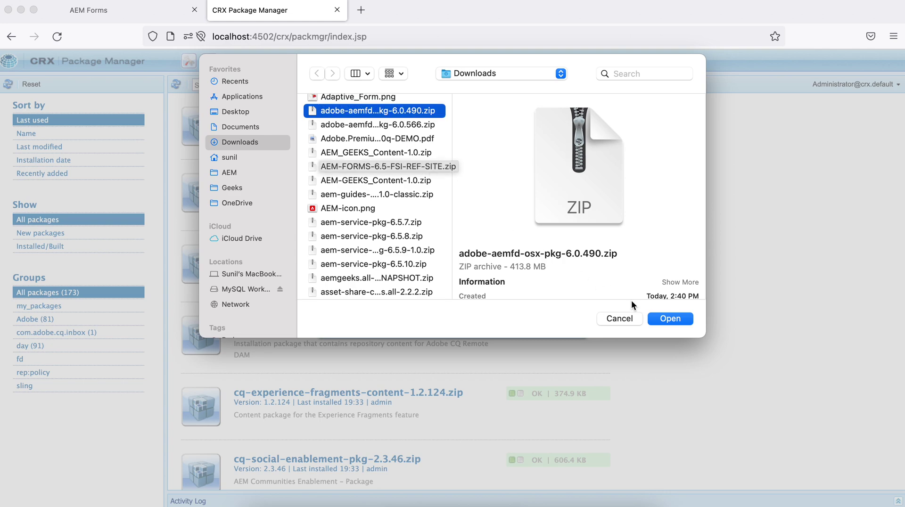
- Force-upload adobe-aemfd-osx-pkg-6.0.490.zip in Package Manager and install it
left_click(652, 322)
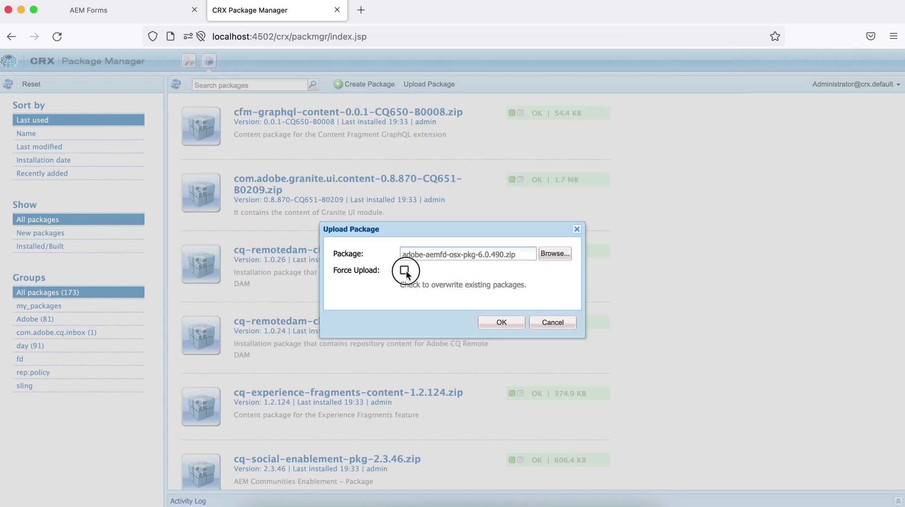
left_click(406, 272)
left_click(488, 327)
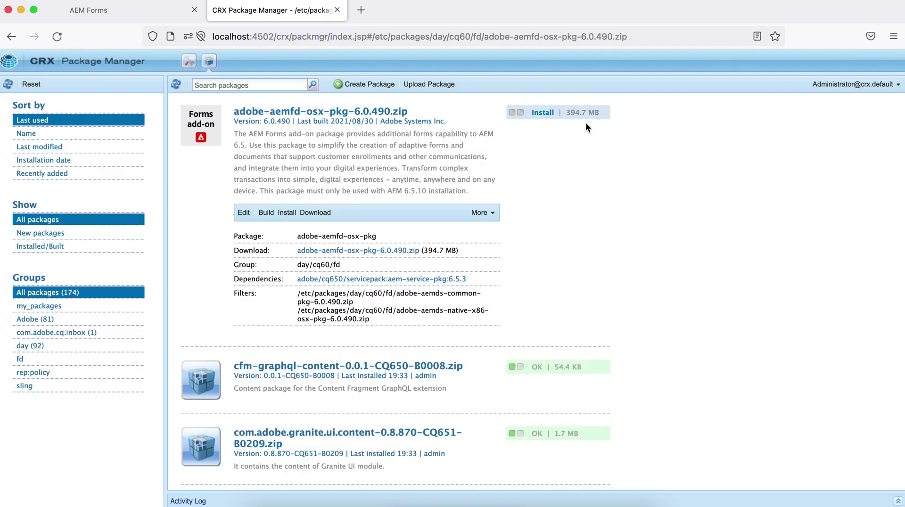
left_click(543, 113)
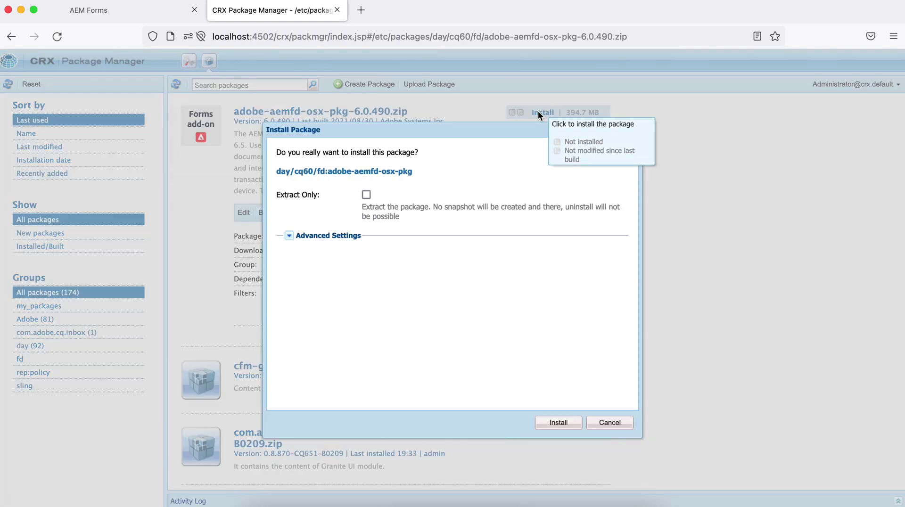
left_click(558, 423)
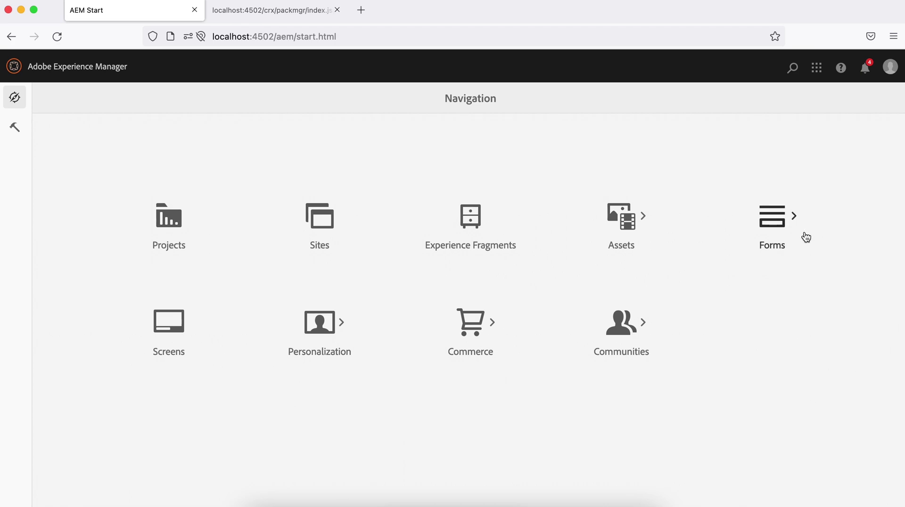
- Start an Adaptive Form from Forms & Documents, showing Basic with Adobe Sign, Basic and Blank templates
left_click(776, 224)
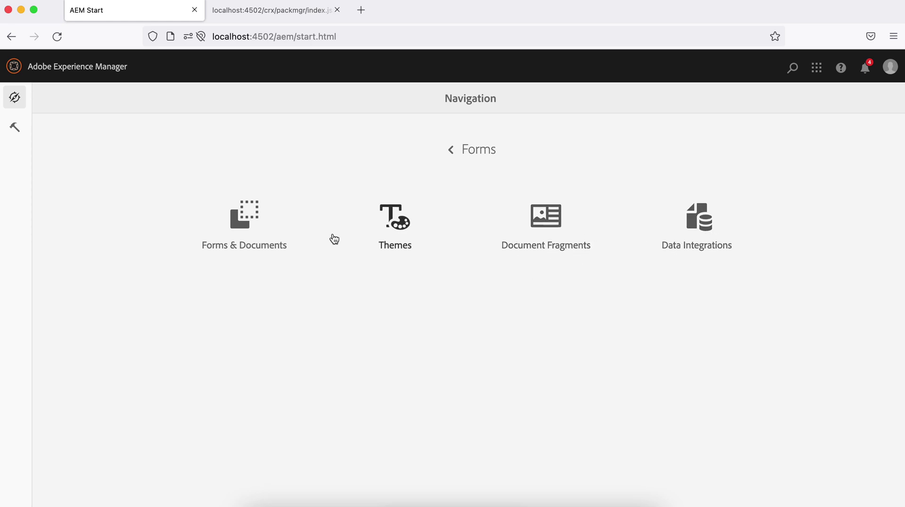
left_click(243, 230)
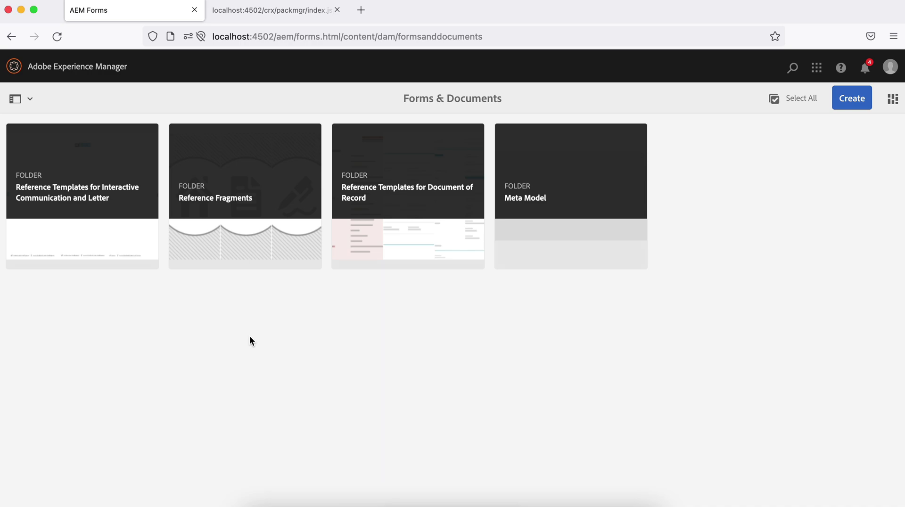
left_click(852, 99)
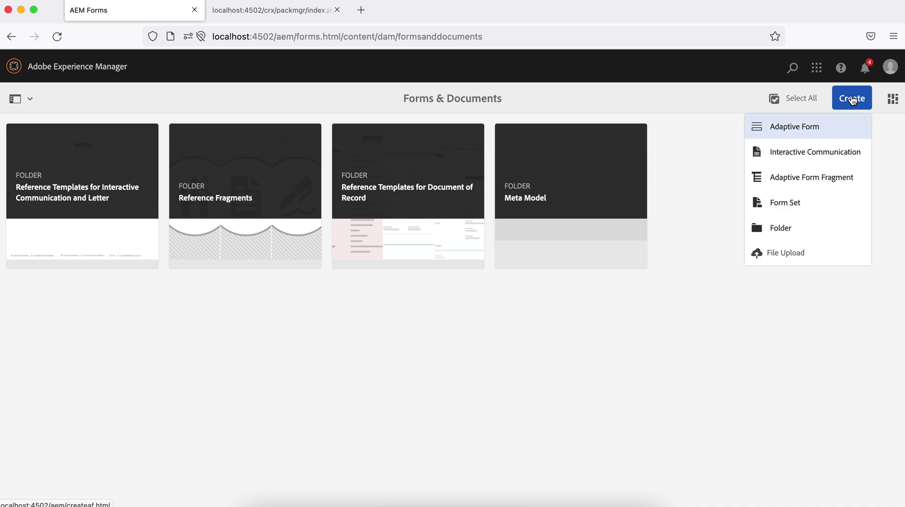
left_click(791, 128)
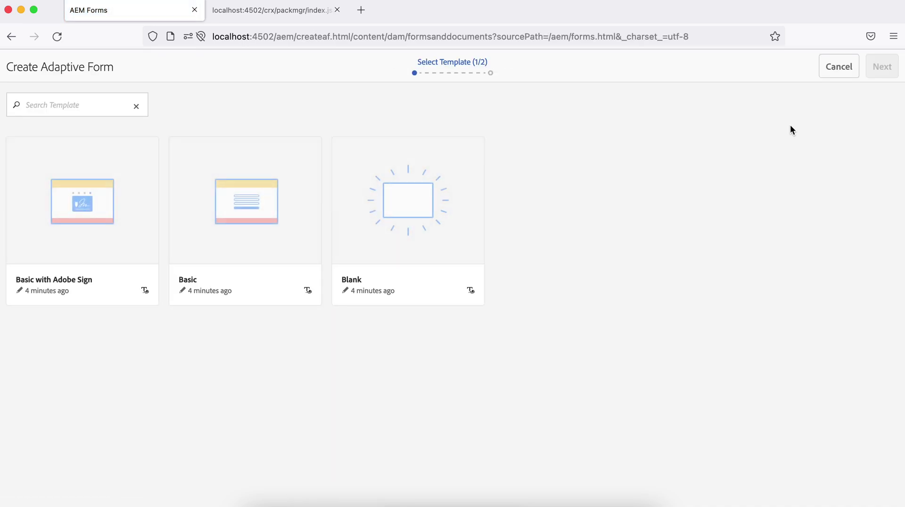
mouse_move(280, 271)
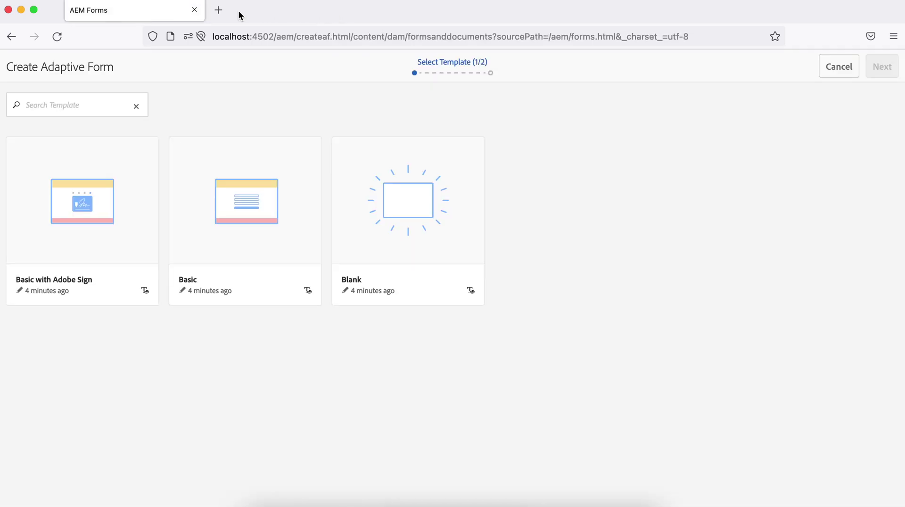
left_click(222, 11)
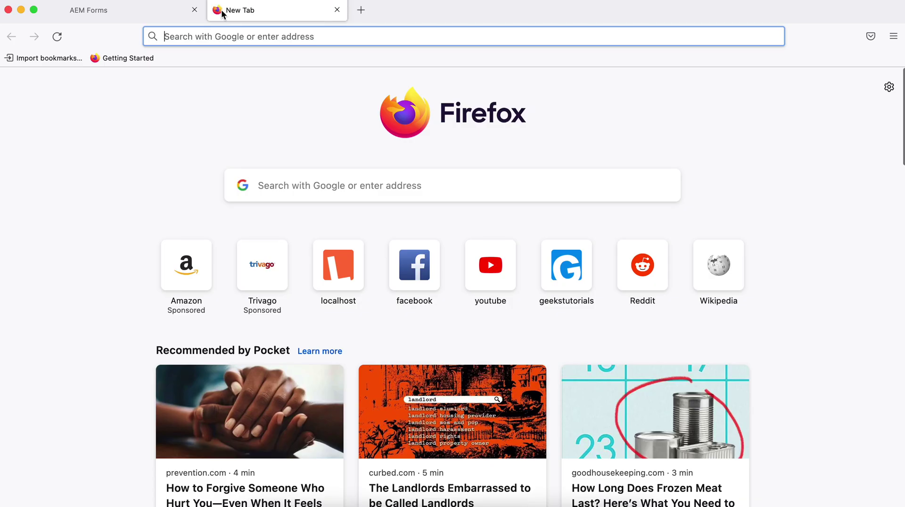
- Copy the MySQL Connector/J 8.0.29 Maven dependency and download its 2.4 MB jar
left_click(339, 13)
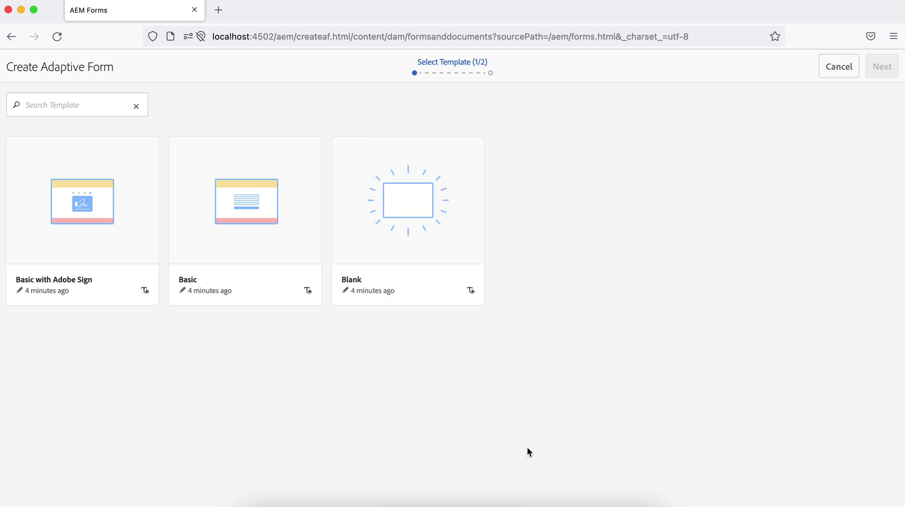
left_click(482, 503)
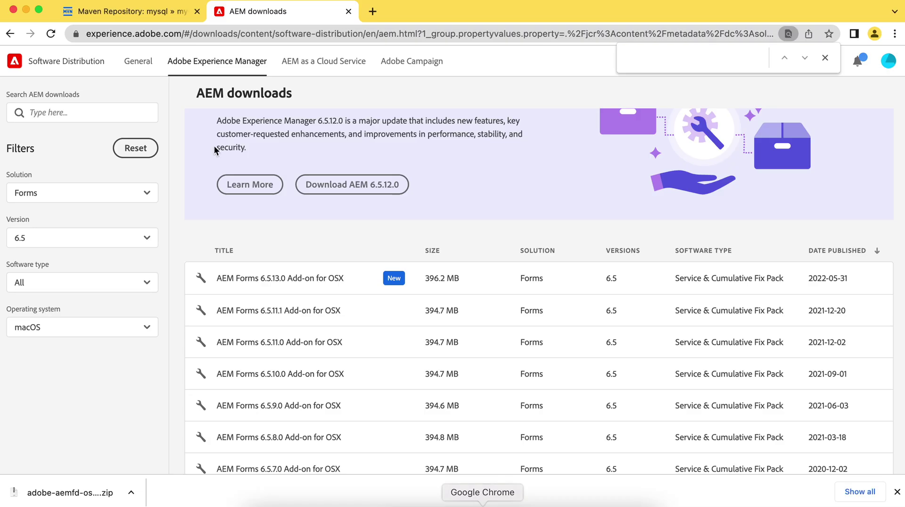
left_click(165, 12)
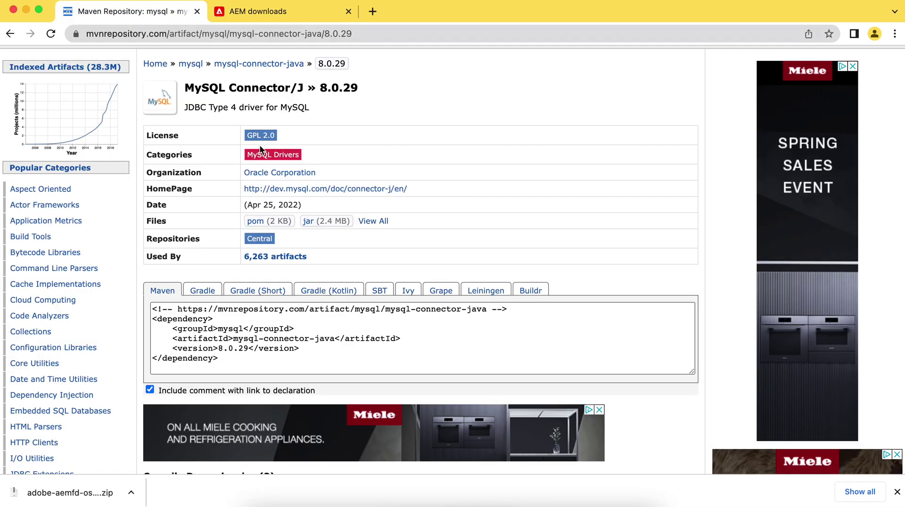
left_click(224, 358)
left_click_drag(224, 358, 151, 322)
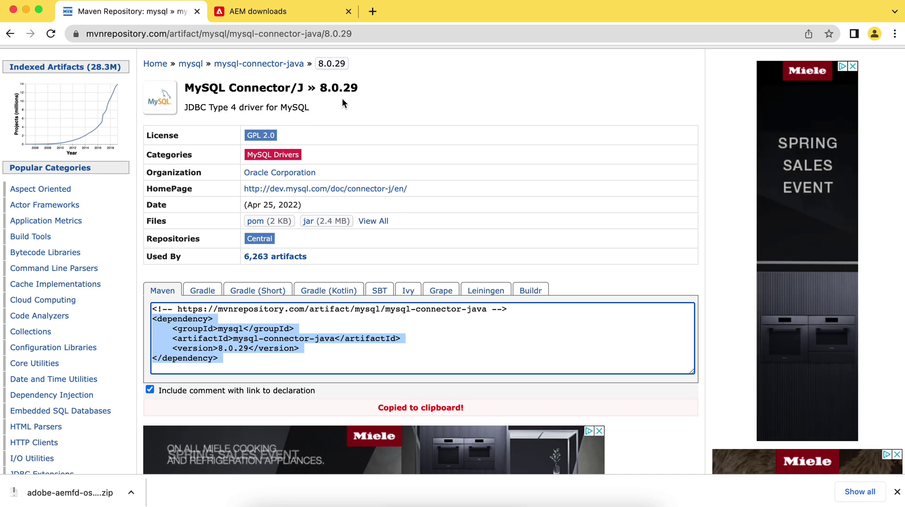
left_click(311, 224)
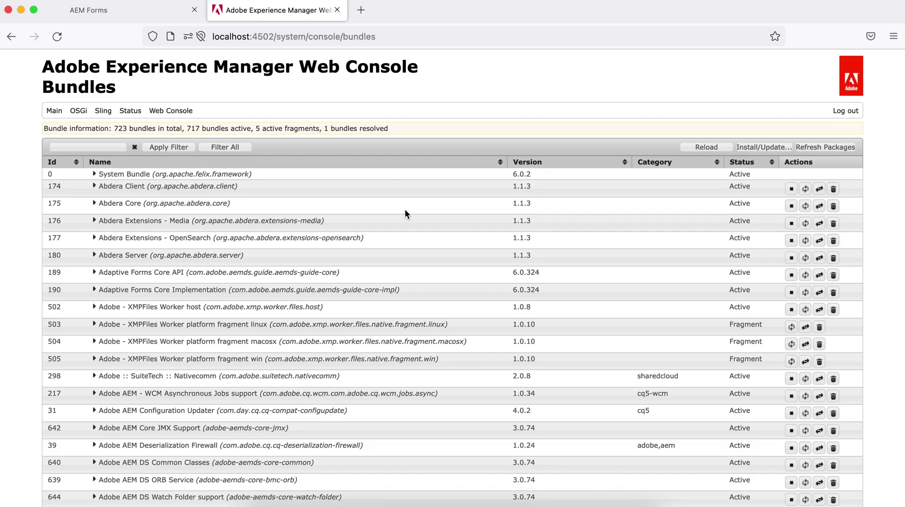
- Install mysql-connector-java-8.0.29.jar as a bundle with Start Bundle and Refresh Packages enabled
left_click(777, 147)
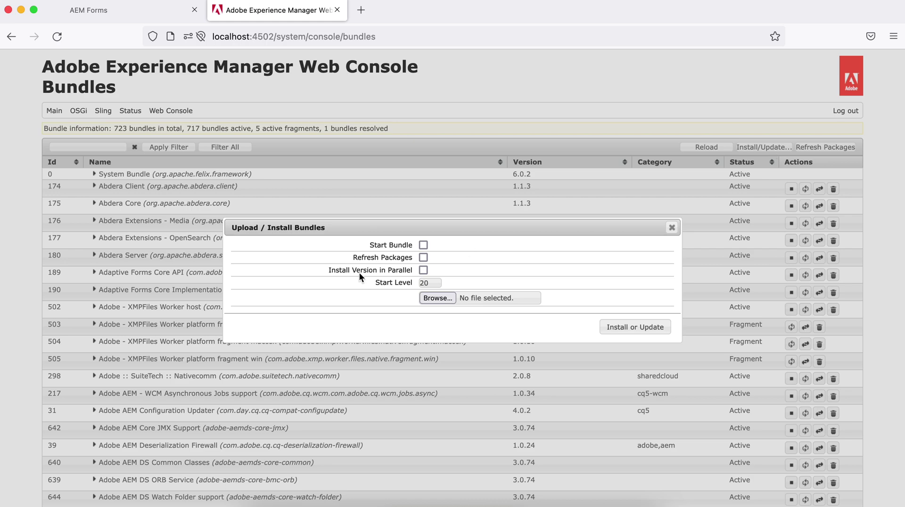
left_click(423, 245)
left_click(423, 257)
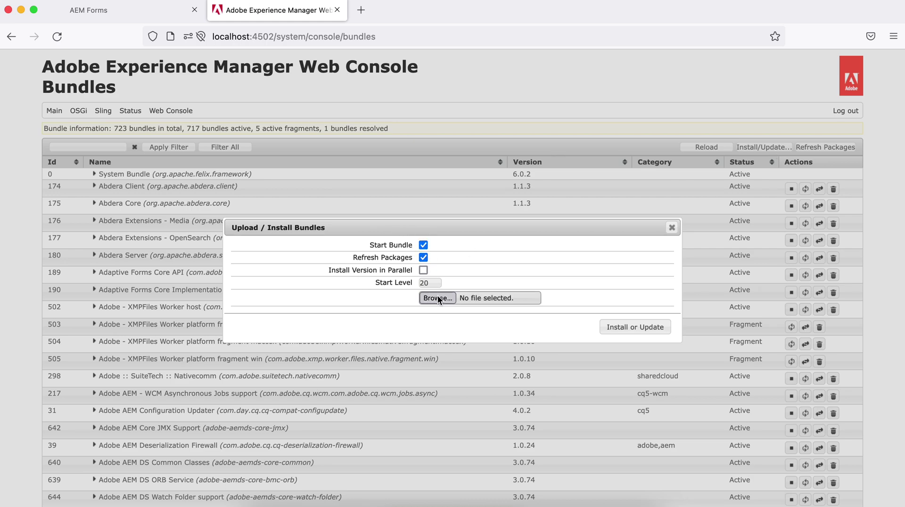
left_click(438, 298)
scroll(371, 238, "down", 5)
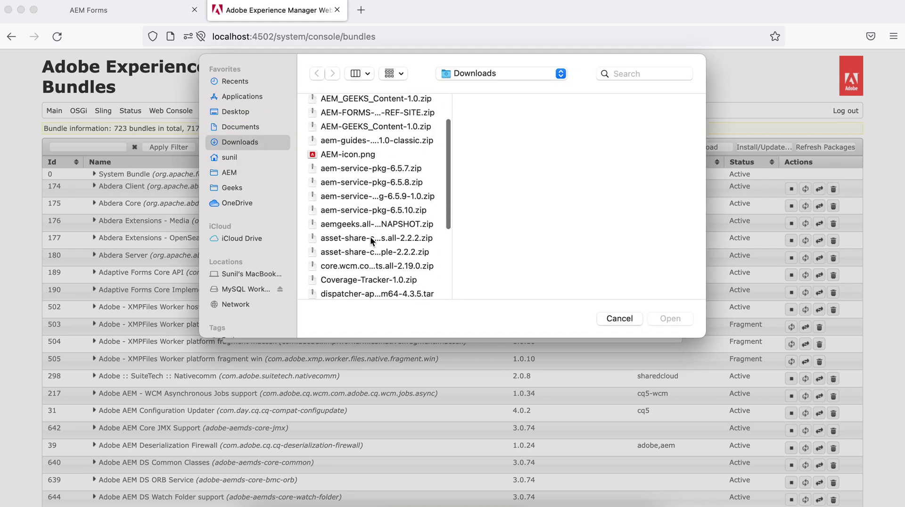
scroll(369, 236, "down", 3)
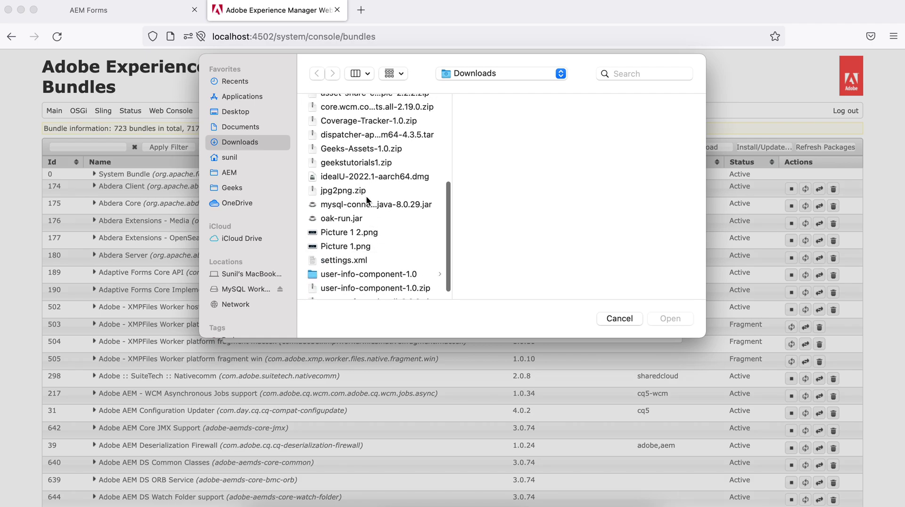
left_click(364, 204)
left_click(663, 319)
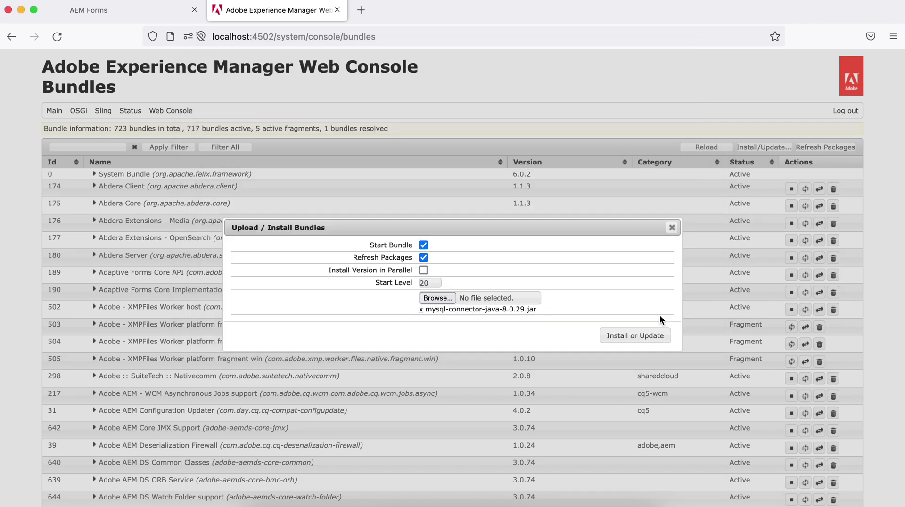
left_click(613, 335)
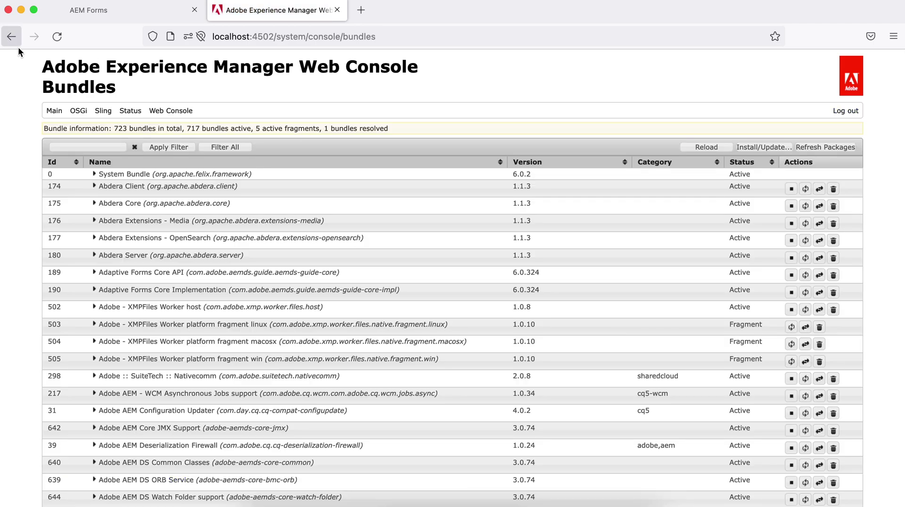
- Reload the bundle list and sort by Id descending to see bundle 728 active
left_click(57, 37)
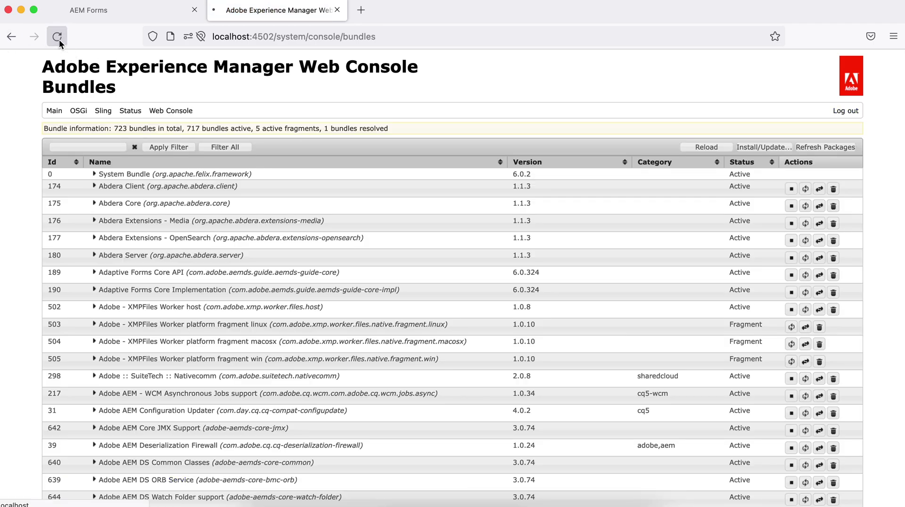
left_click(77, 164)
left_click(77, 163)
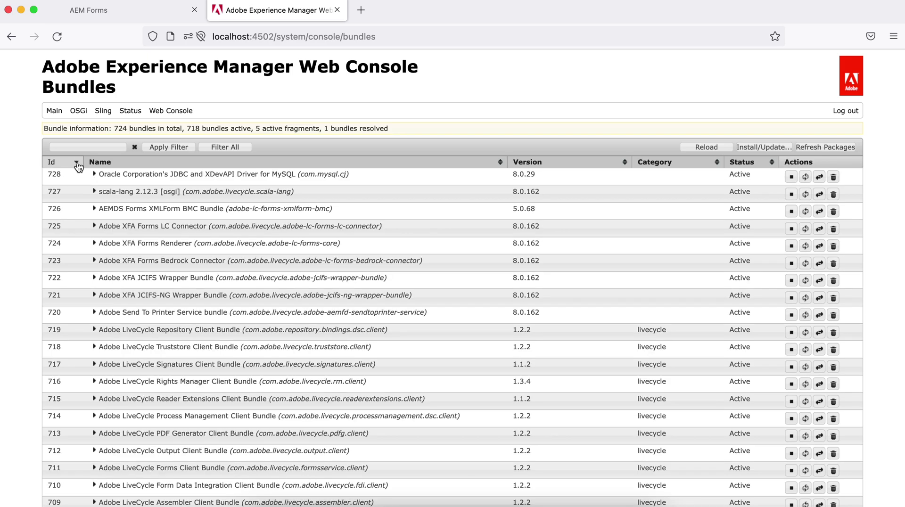